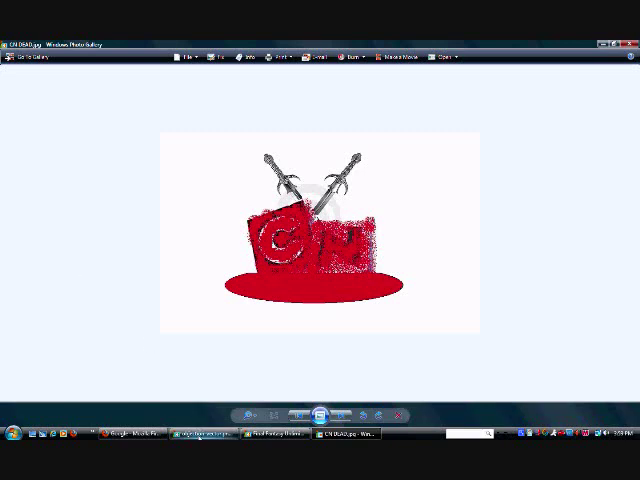
# - Switch to the objection-vector.png window showing the red Objection! speech burst
pyautogui.click(205, 433)
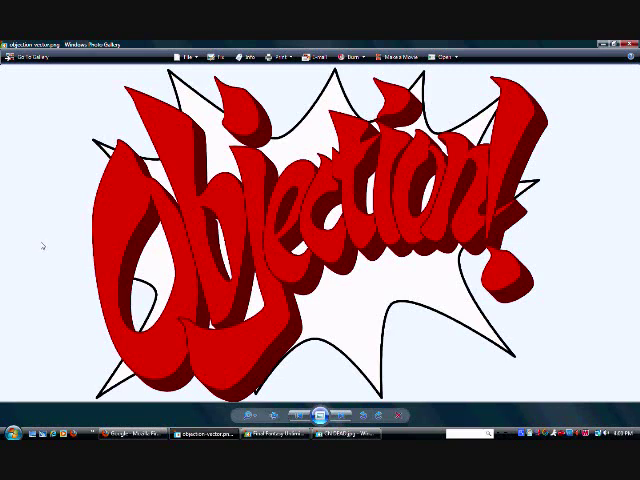
# - Switch to the Final Fantasy Unlimited.jpg window showing the character collage poster
pyautogui.hotkey('alt', 'Tab')
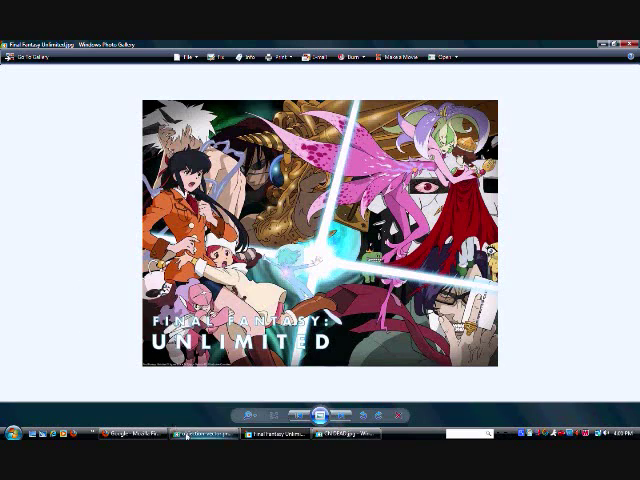
# - Switch back to the objection-vector.png window with the red Objection! graphic
pyautogui.hotkey('alt', 'Tab')
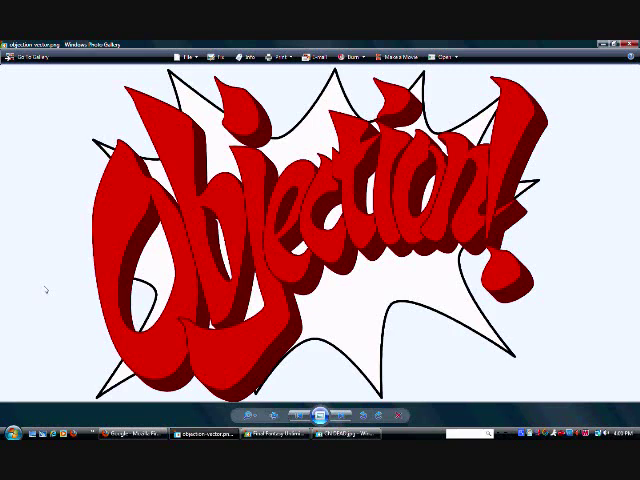